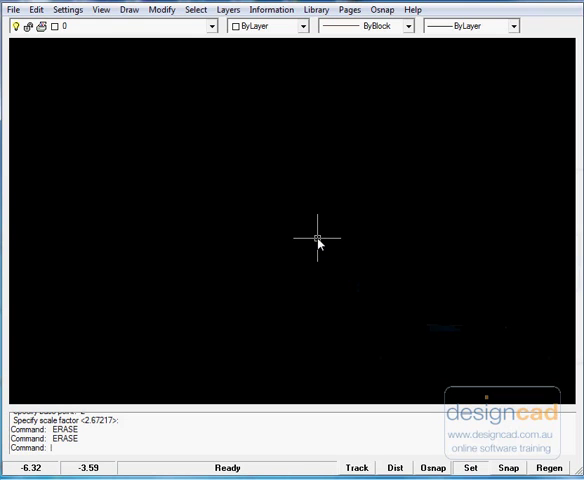
Insert the Block 14 tree symbol from the plant selector at the drawing's centre
click(318, 10)
click(340, 28)
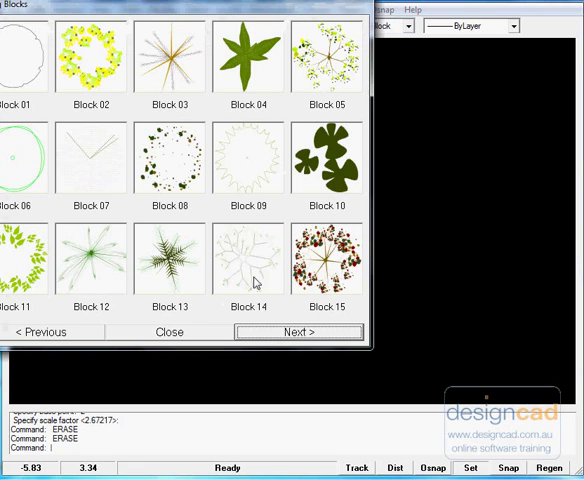
click(248, 270)
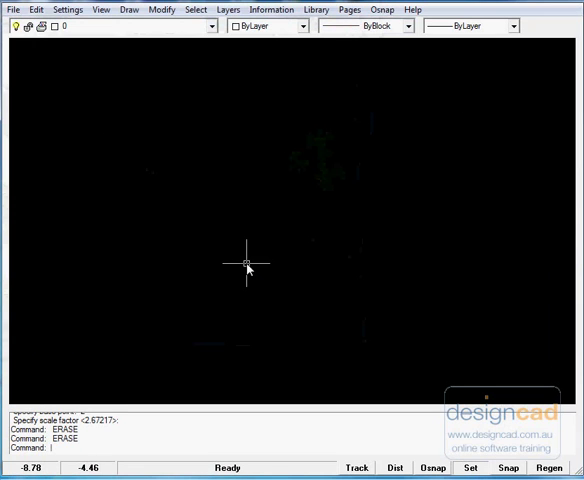
click(266, 240)
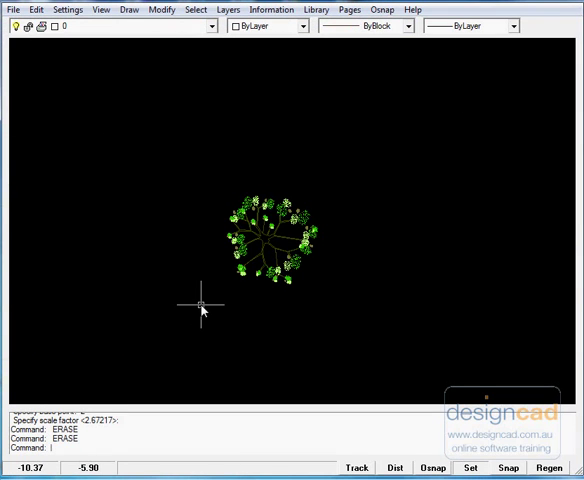
Measure across the tree at about 2.999 units, then zoom to the drawing extents
click(273, 11)
click(284, 26)
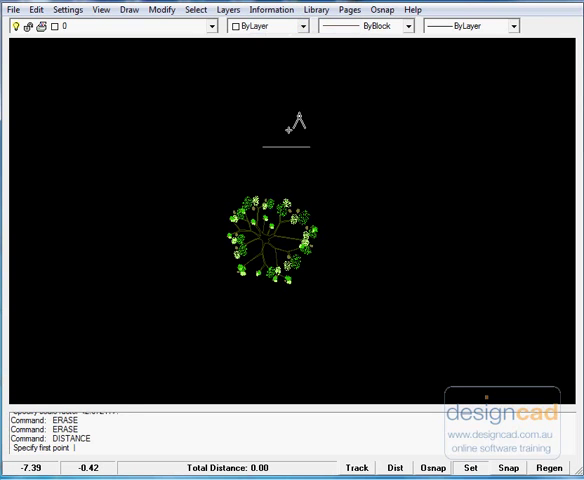
click(234, 240)
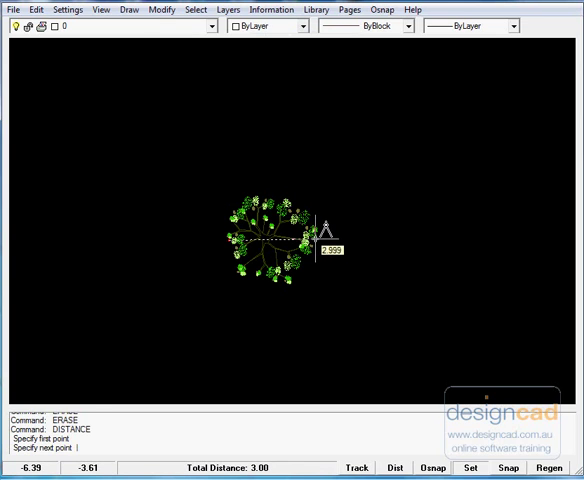
click(313, 239)
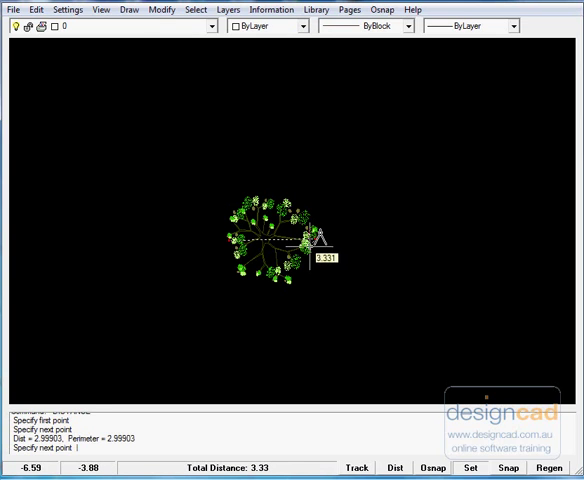
key(Escape)
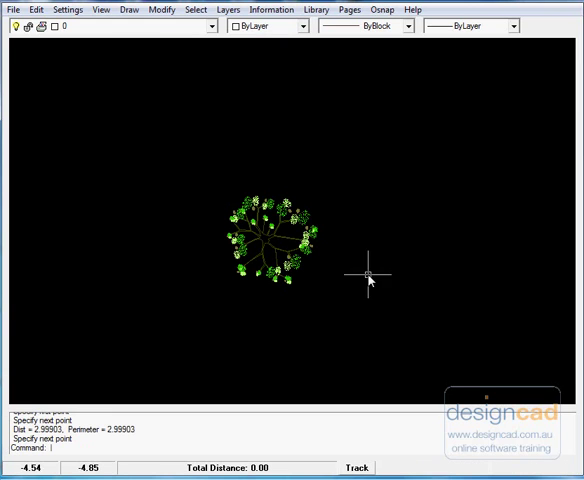
right_click(297, 135)
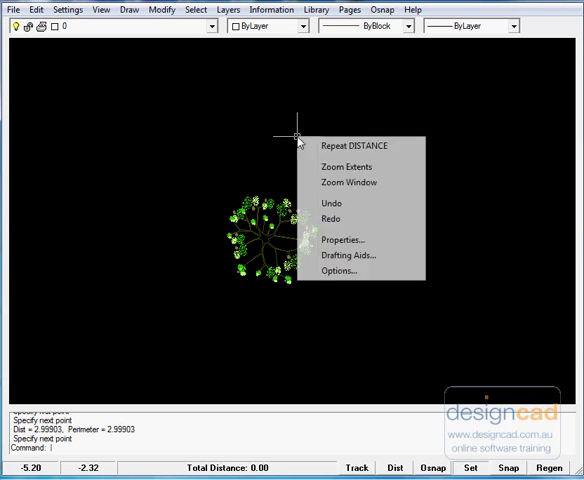
click(350, 172)
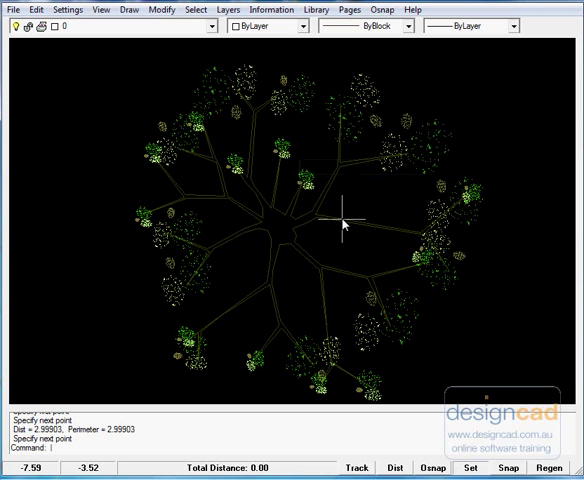
scroll(343, 224, down, 2)
scroll(343, 224, down, 2)
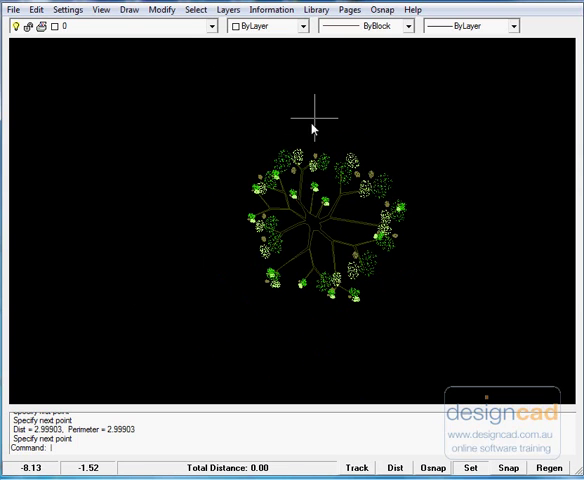
Place Block 24 from the plant selector's next page below-right of the tree
click(316, 12)
click(346, 28)
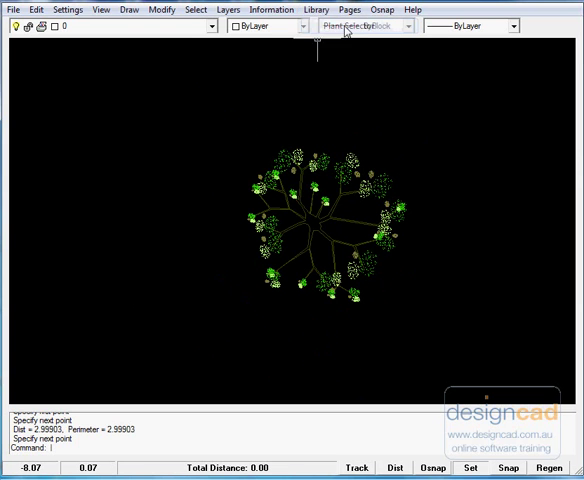
click(305, 335)
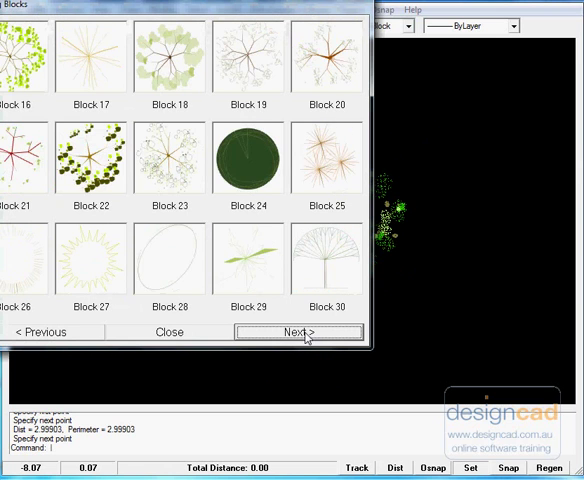
click(247, 172)
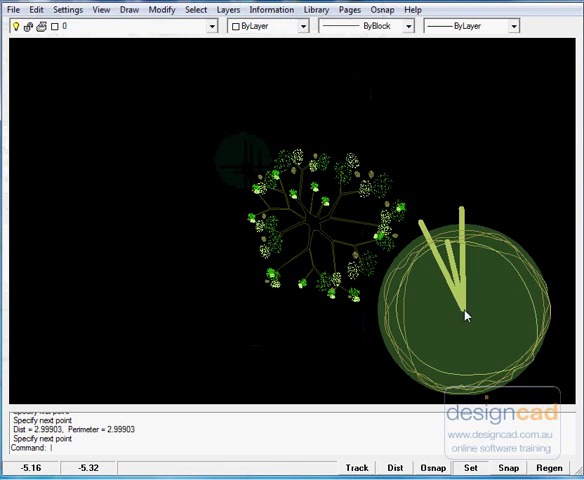
click(465, 315)
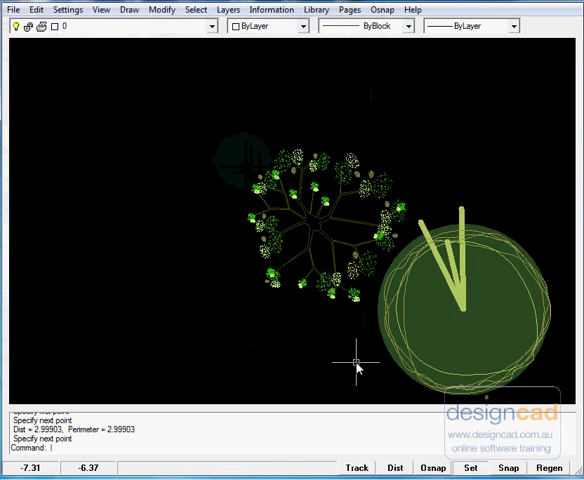
Measure from the round plant's left edge to its right edge, reading about 3.44 units
click(262, 12)
click(272, 25)
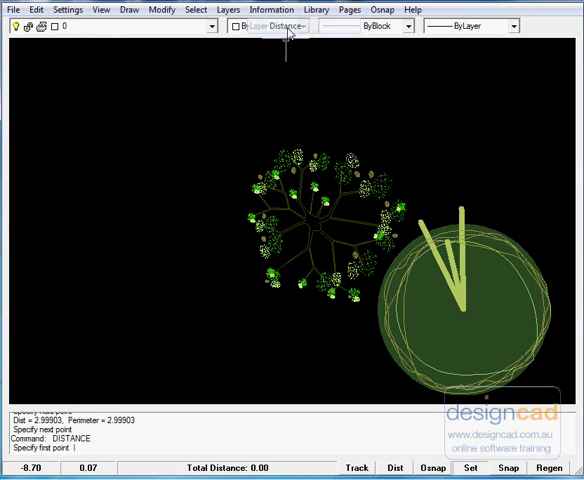
click(379, 311)
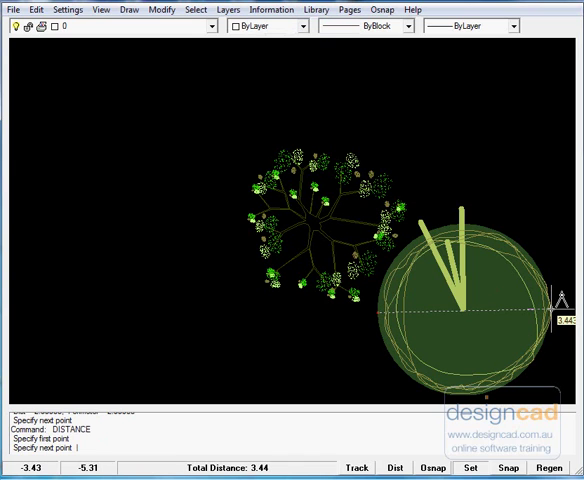
right_click(530, 312)
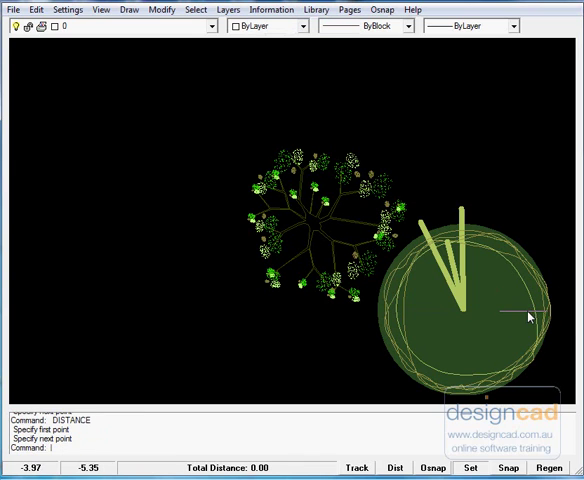
Scale the first tree by a factor of 2 about base point 0,0
click(313, 219)
right_click(313, 219)
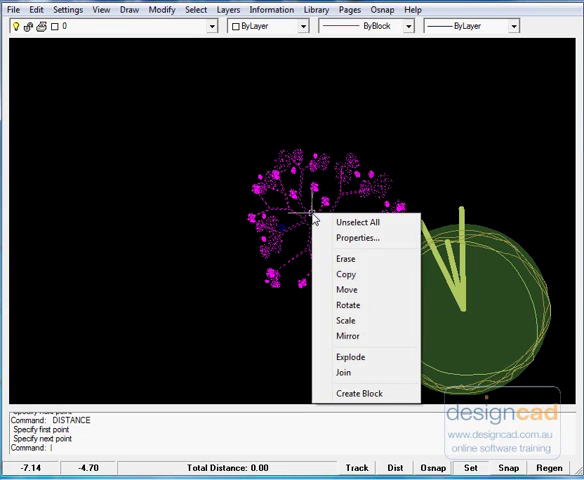
click(355, 320)
text(0)
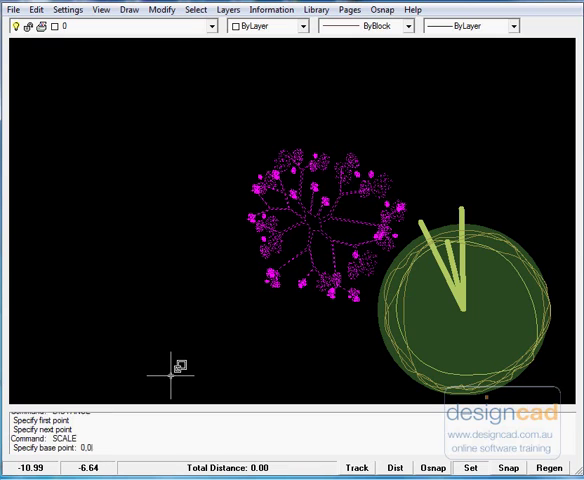
key(Return)
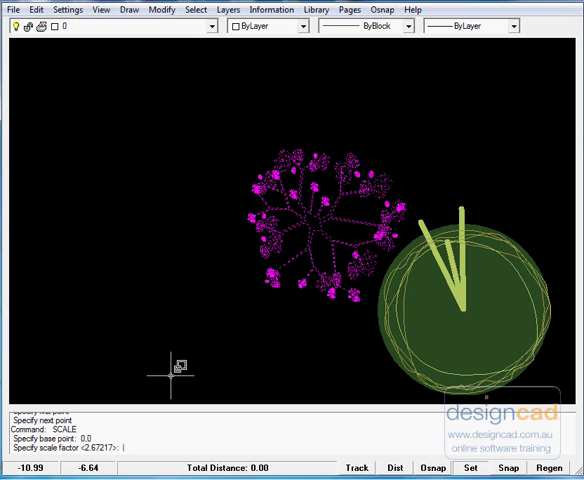
text(2)
key(Return)
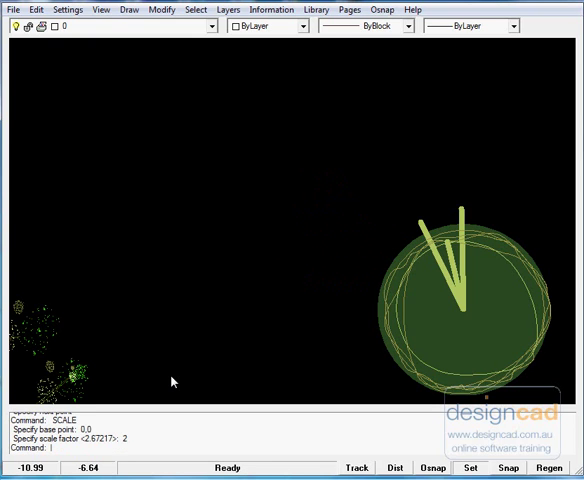
scroll(197, 300, down, 1)
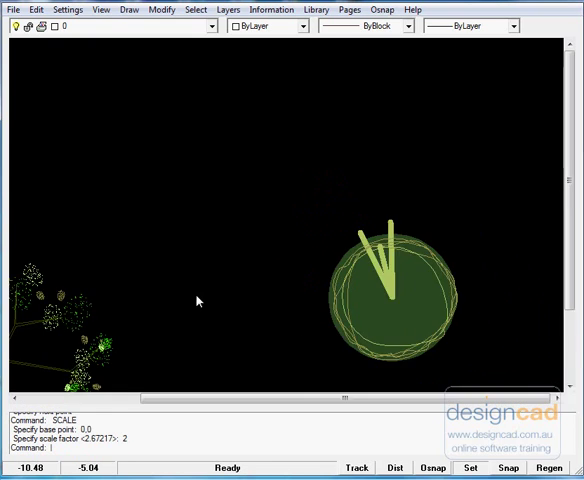
scroll(197, 300, down, 1)
scroll(197, 300, down, 1)
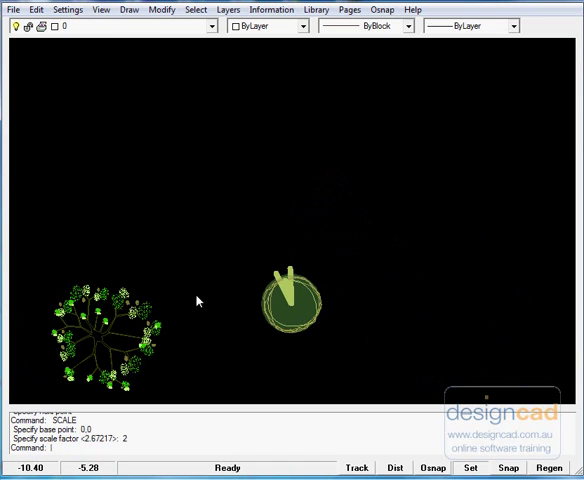
Move the enlarged tree from its centre to just left of the round plant, overlapping its edge
click(99, 338)
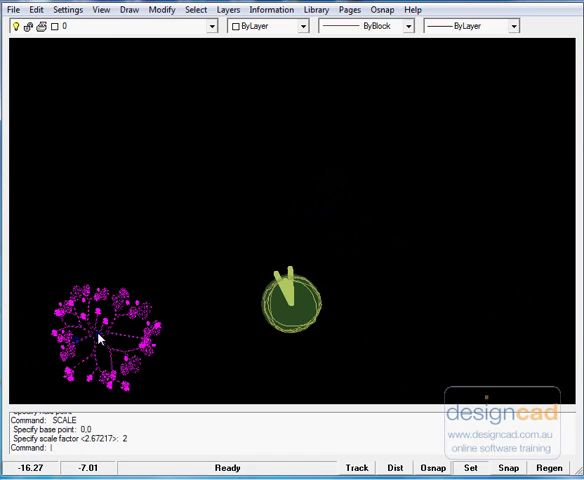
right_click(99, 338)
click(138, 220)
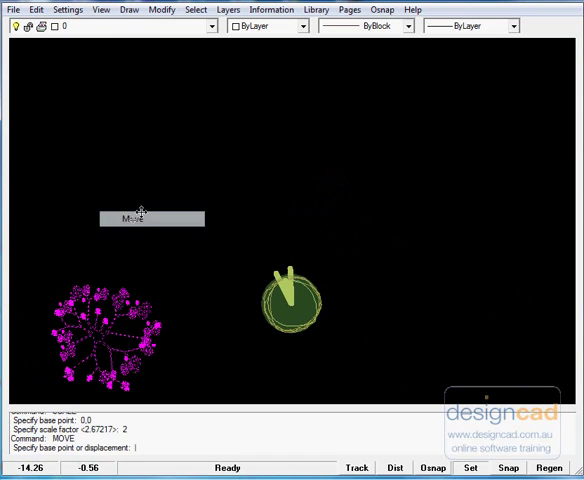
click(102, 336)
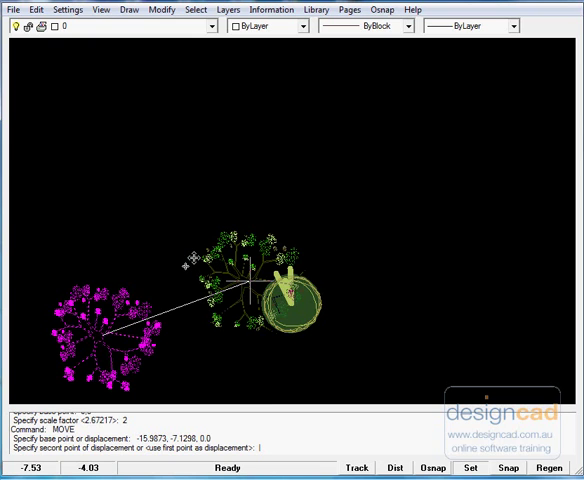
click(248, 283)
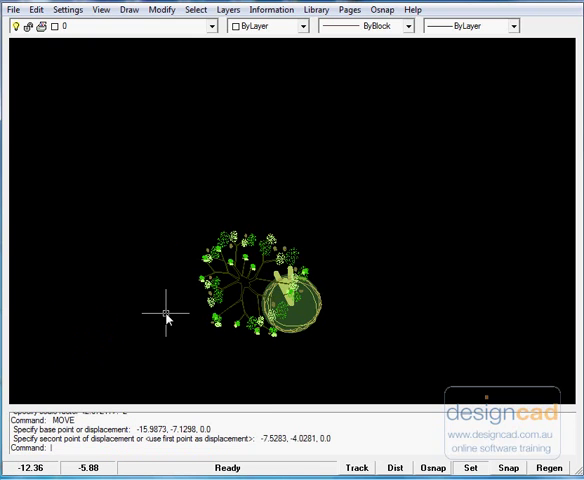